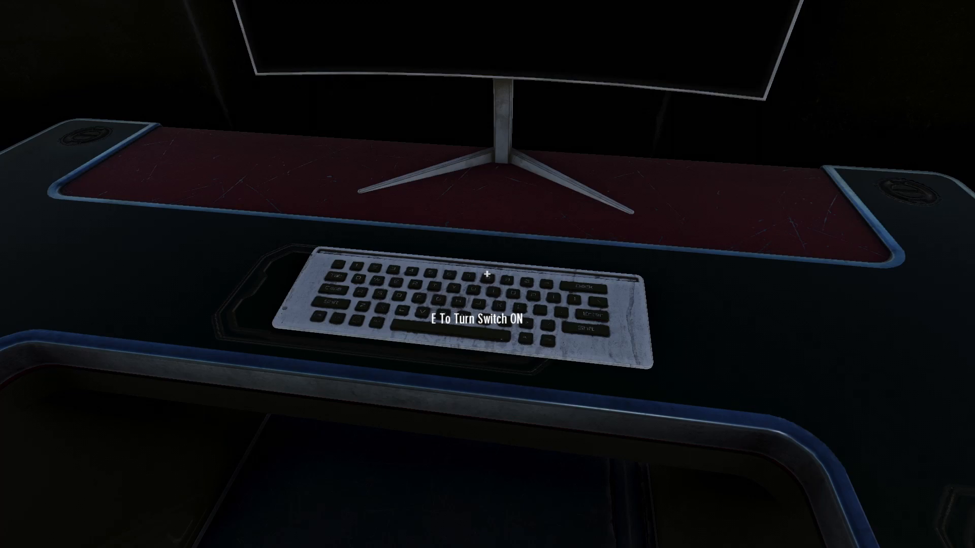
Turn on the keyboard switch in the test level, view the decal above the emitter from several angles, and return to the editor.
key(e)
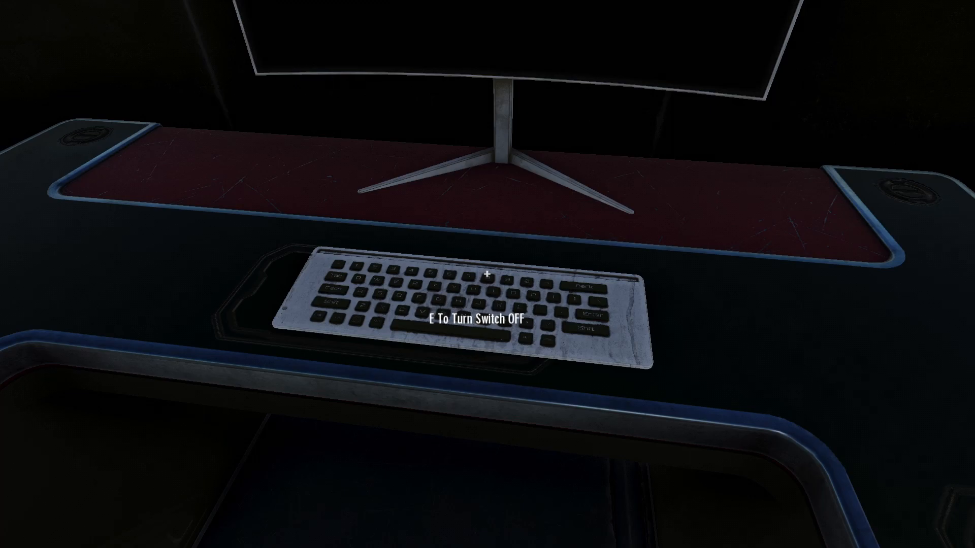
key(w)
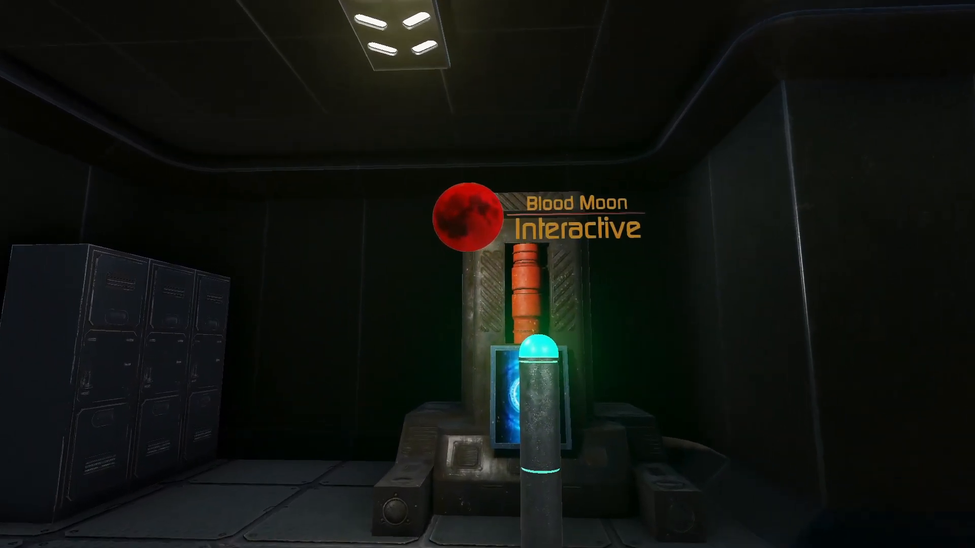
key(w)
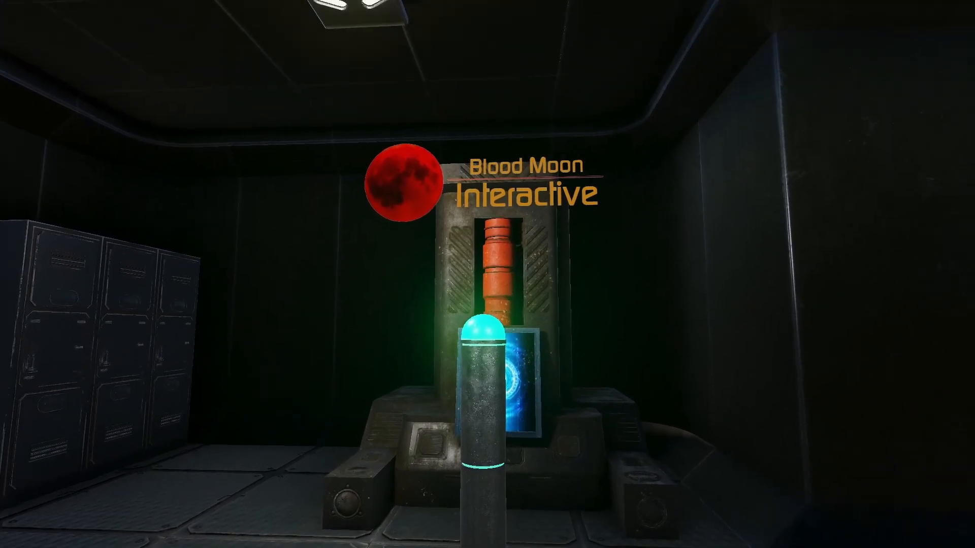
key(d)
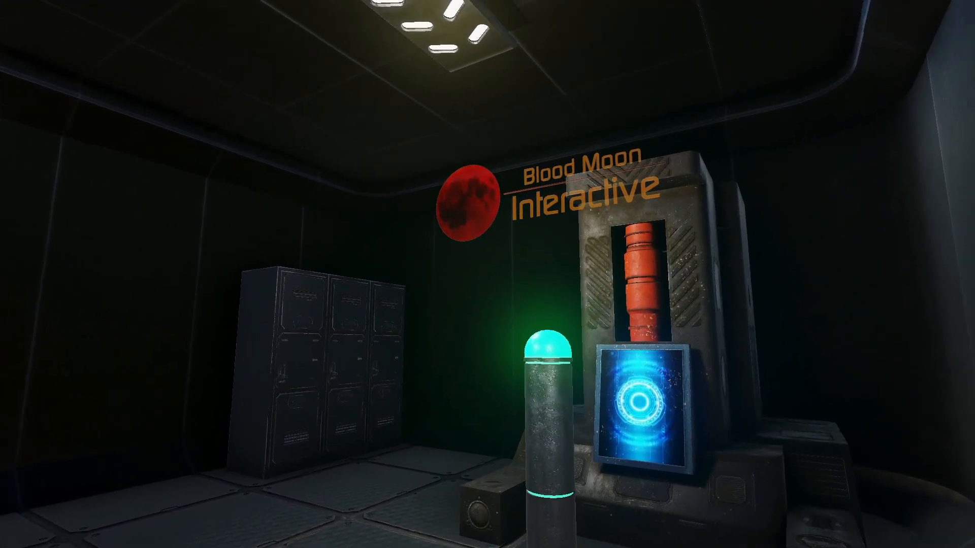
key(a)
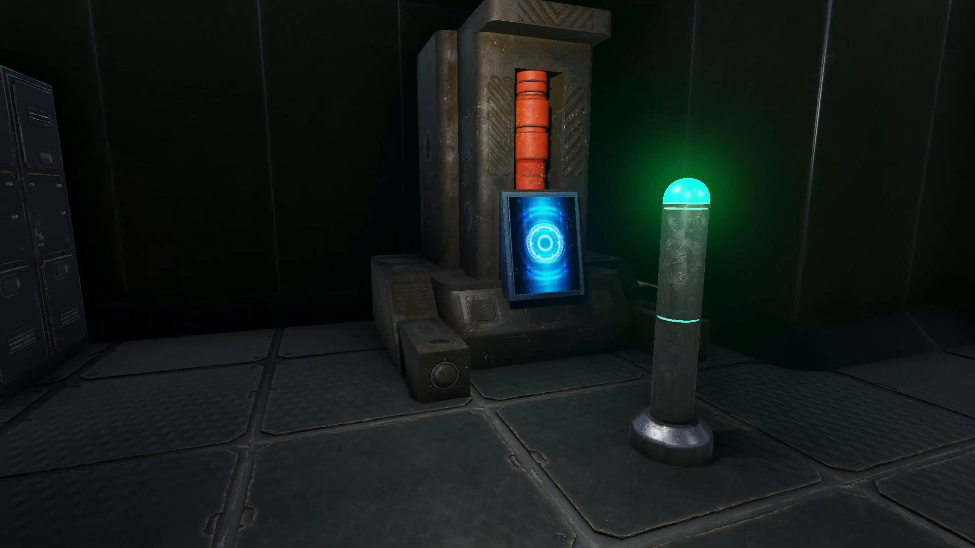
key(e)
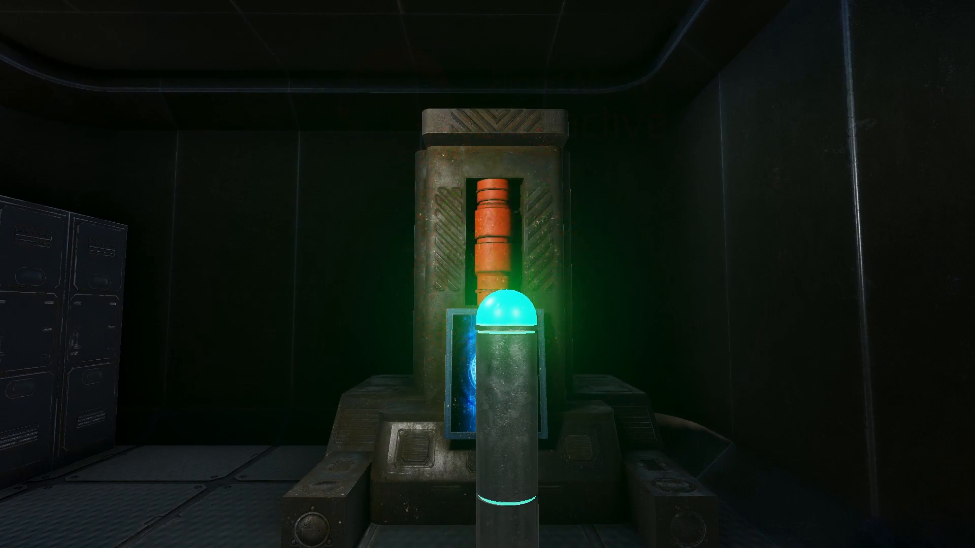
key(Escape)
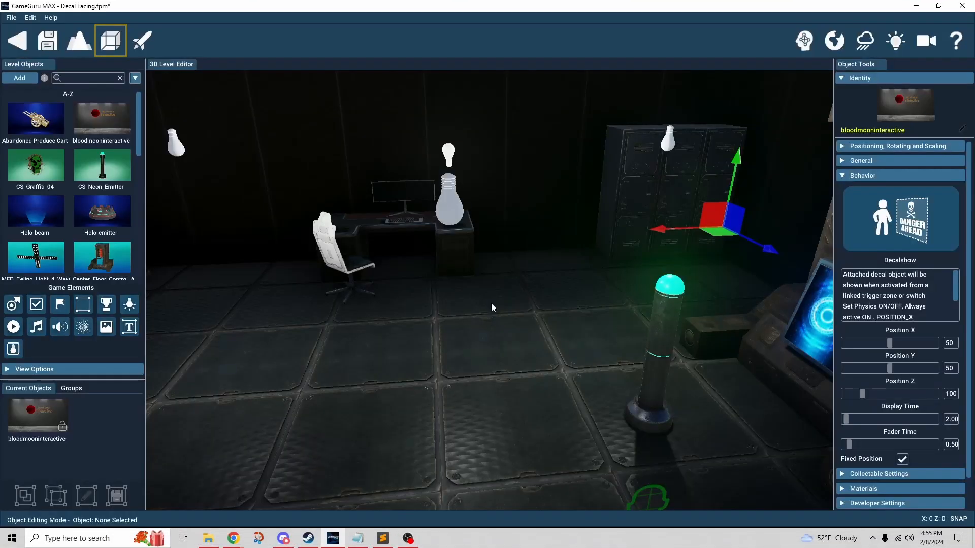
Inspect the object settings of the main center floor controls, the bloodmooninteractive decal and the CS_Neon_Emitter.
click(494, 339)
key(a)
right_drag(494, 339, 489, 337)
key(d)
click(636, 352)
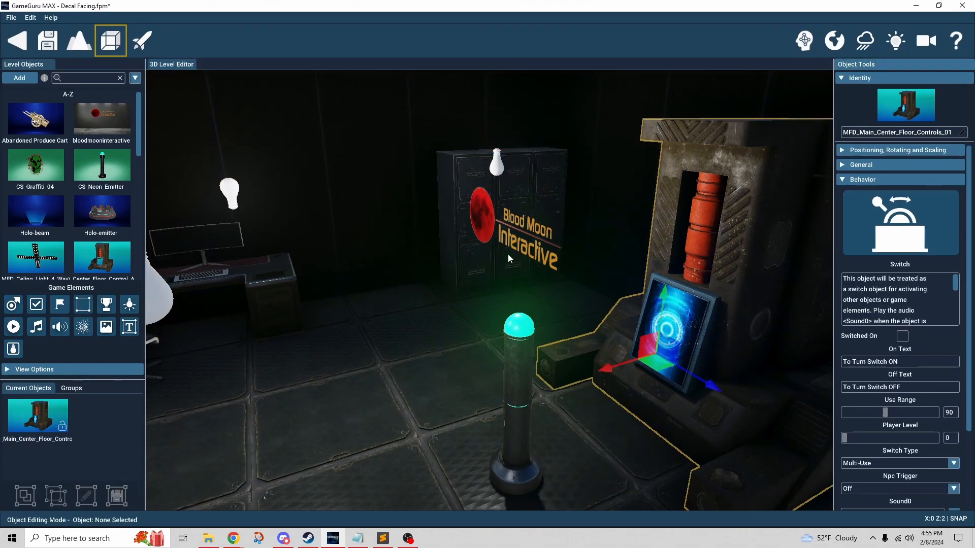
click(487, 226)
right_drag(489, 265, 493, 263)
key(d)
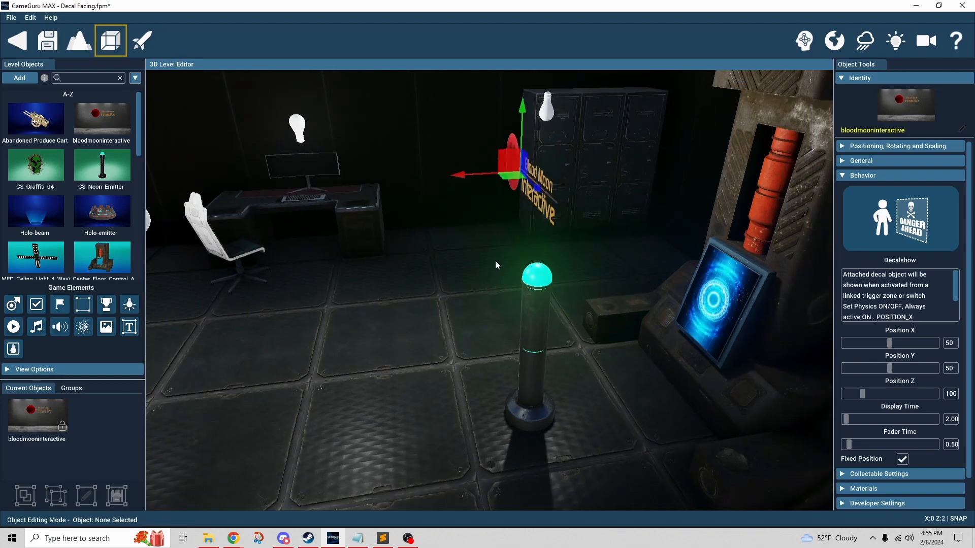
click(486, 269)
click(532, 323)
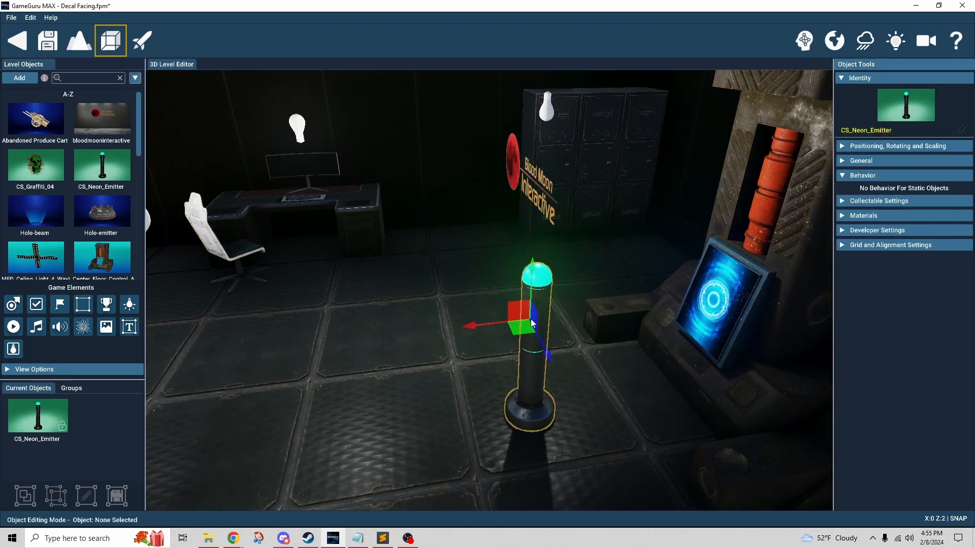
right_drag(586, 298, 558, 298)
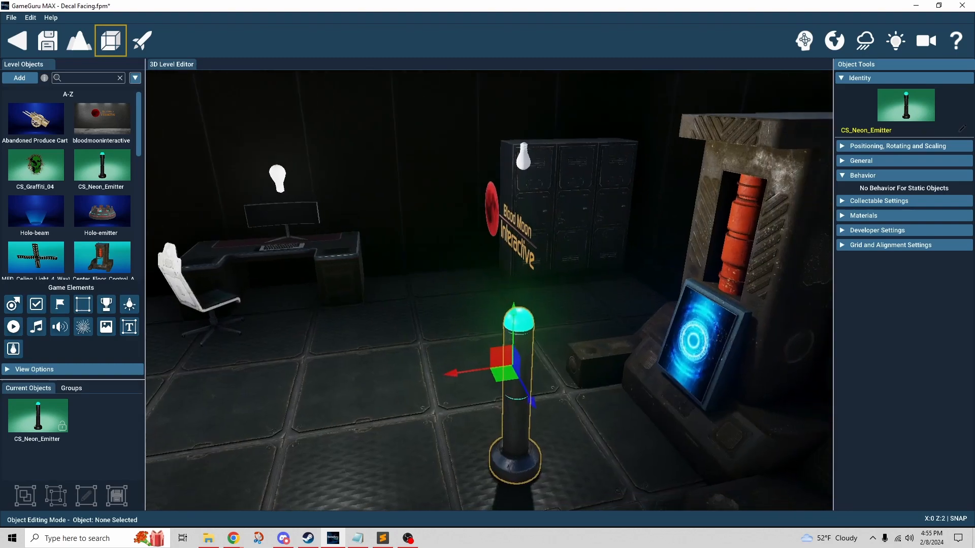
Change the level objects display to the detailed object list and select the #22 CS_Graffiti_04 entry.
click(134, 81)
click(135, 79)
click(110, 133)
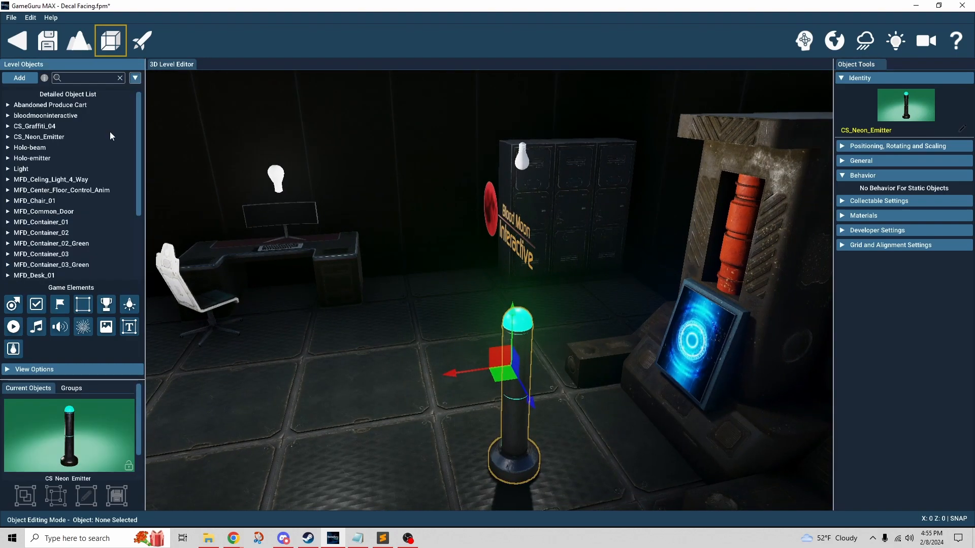
scroll(81, 236, down, 3)
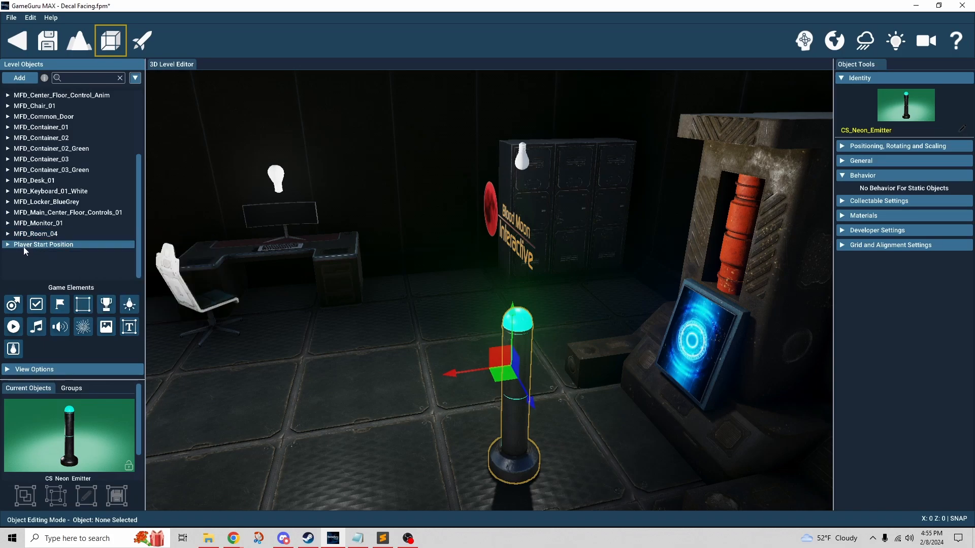
scroll(58, 246, up, 3)
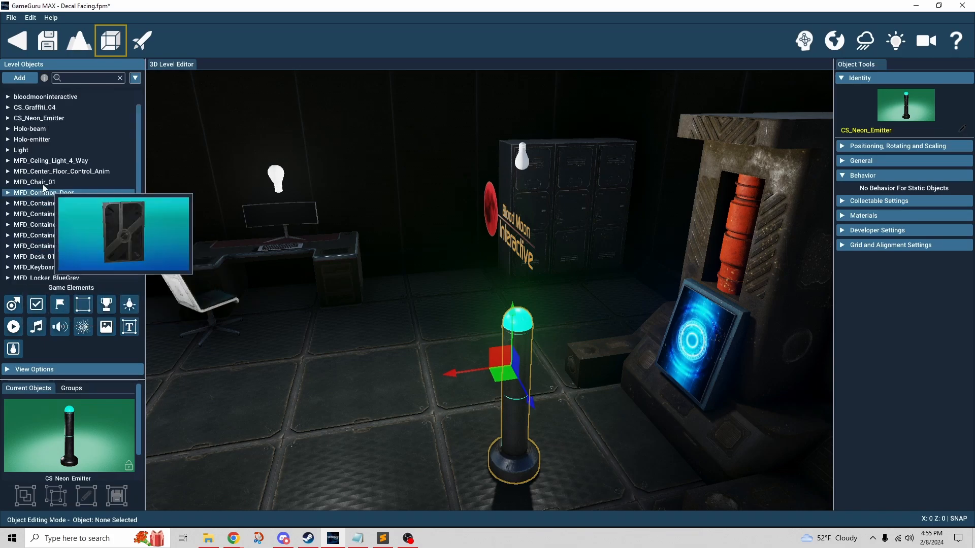
click(18, 107)
click(36, 120)
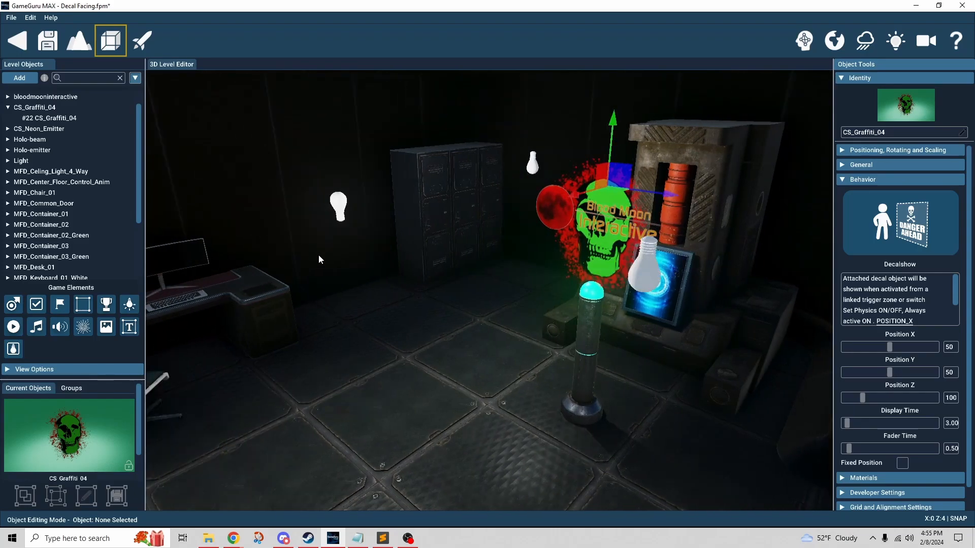
Collapse the behavior settings of the CS_Graffiti_04 decal and display its general settings.
click(135, 79)
click(135, 78)
right_drag(345, 214, 243, 213)
right_drag(305, 244, 529, 229)
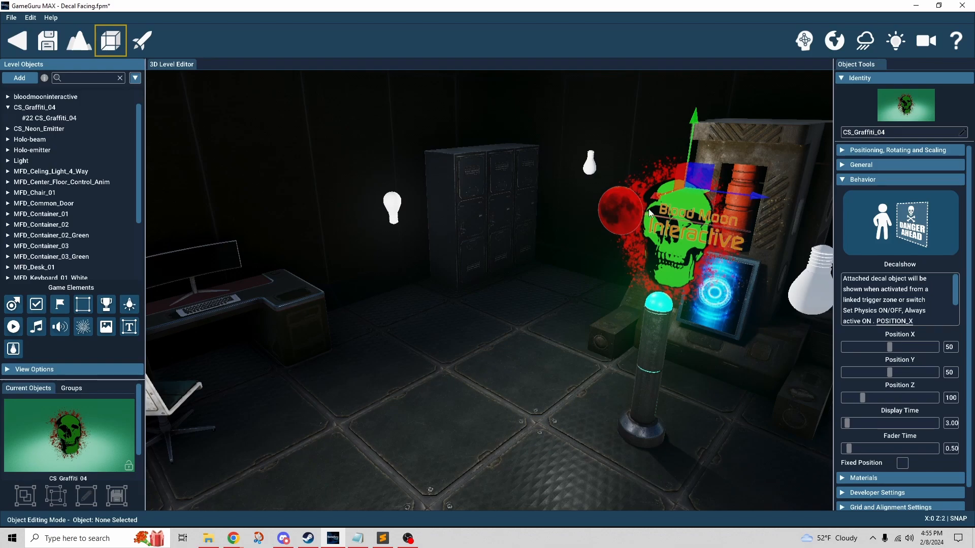
key(d)
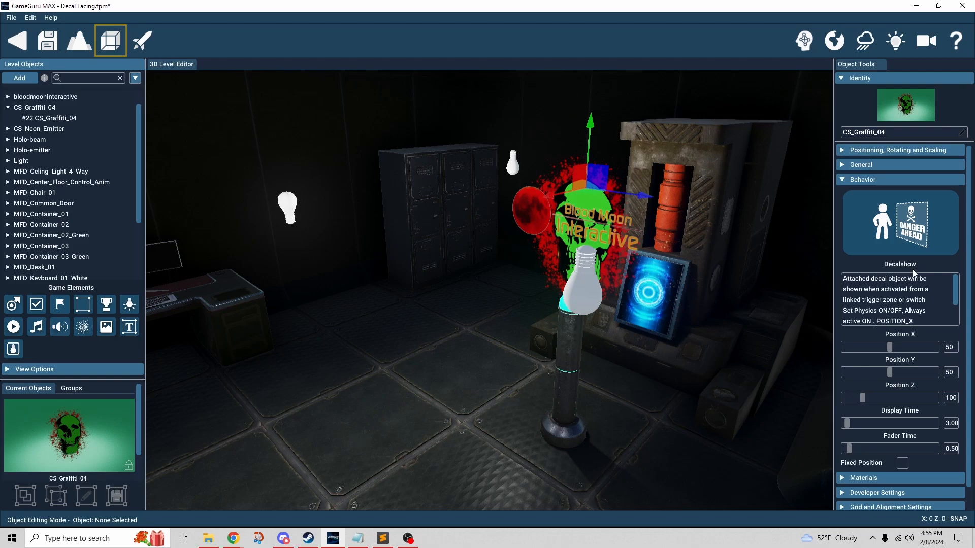
click(842, 180)
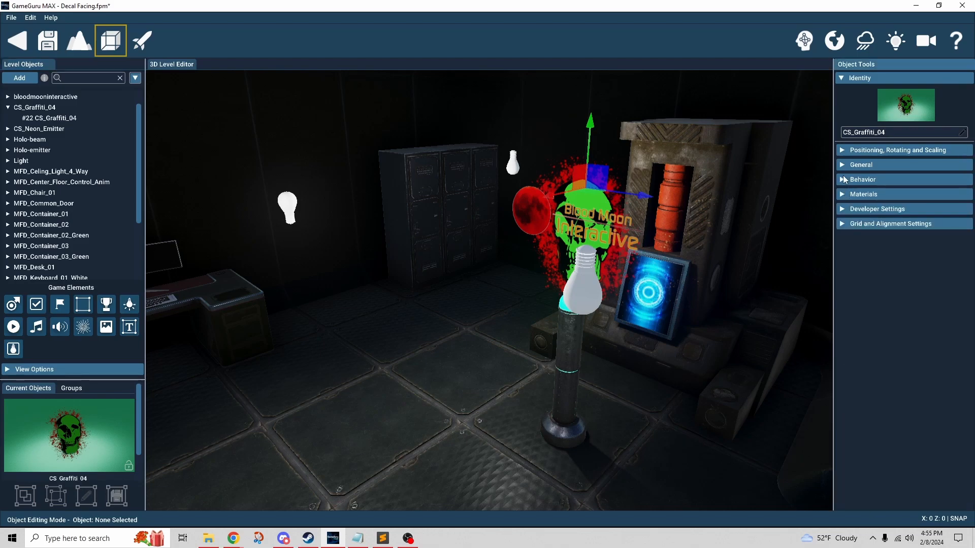
click(842, 166)
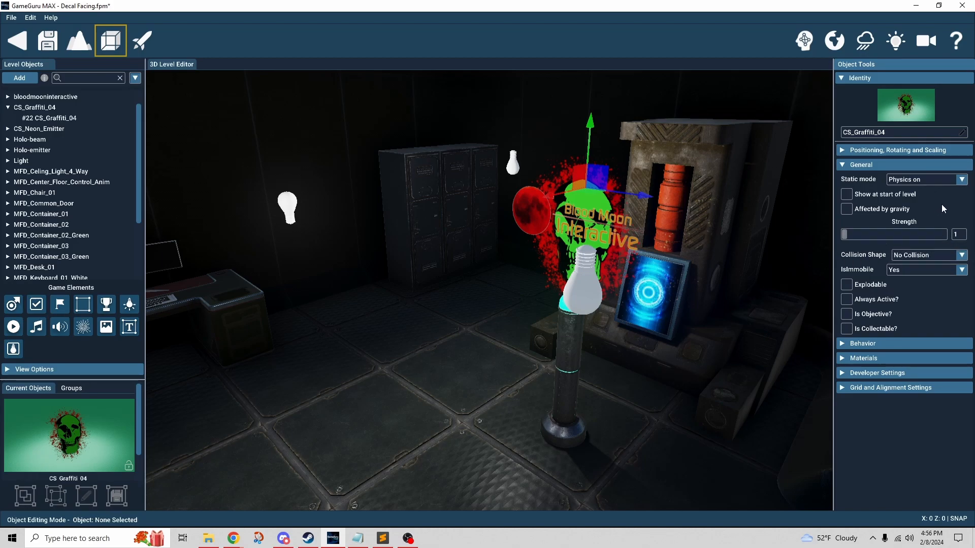
Show the visual logic connections from the switches to the decals, and hide them again.
right_drag(598, 376, 599, 337)
right_drag(641, 274, 564, 276)
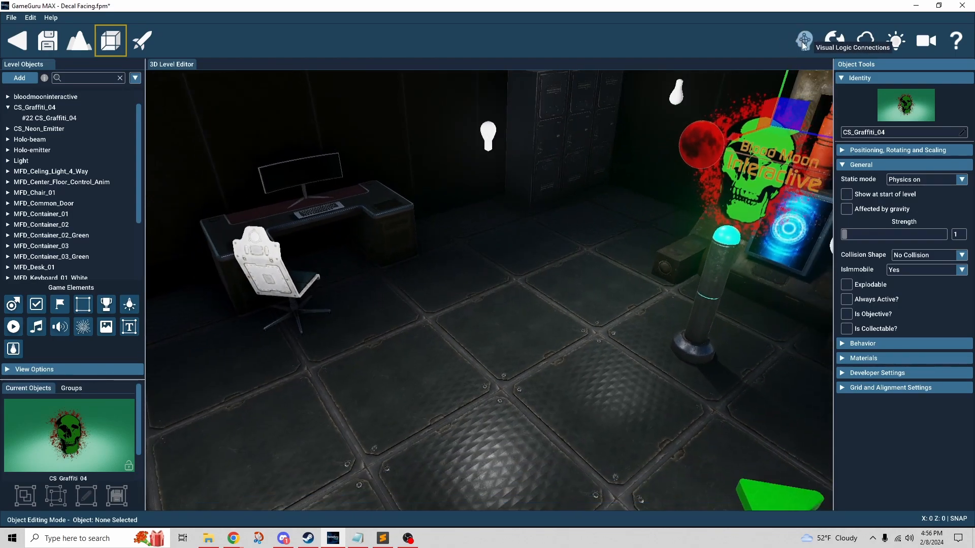
click(803, 41)
right_drag(681, 222, 665, 248)
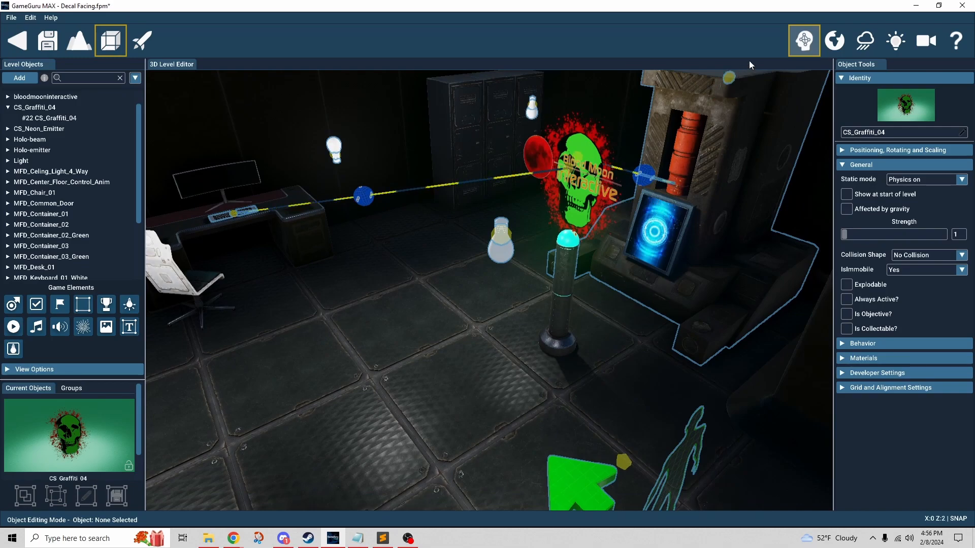
click(796, 39)
Make the bloodmooninteractive decal non-collectable and display its behavior settings.
mouse_move(566, 262)
right_down()
mouse_move(472, 249)
mouse_move(604, 264)
mouse_move(566, 262)
mouse_move(566, 284)
mouse_move(624, 282)
mouse_move(563, 277)
right_up()
key(w)
key(a)
key(d)
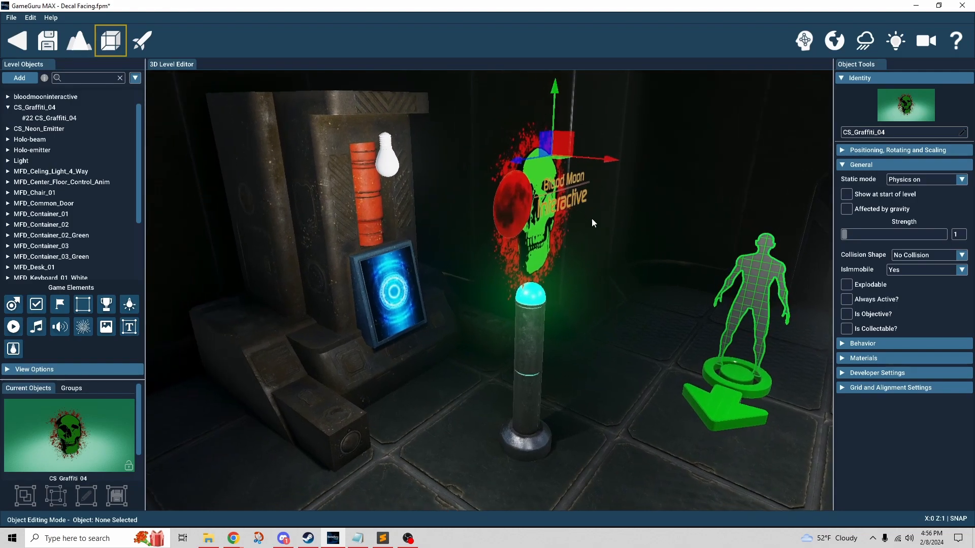
right_drag(629, 289, 552, 245)
key(w)
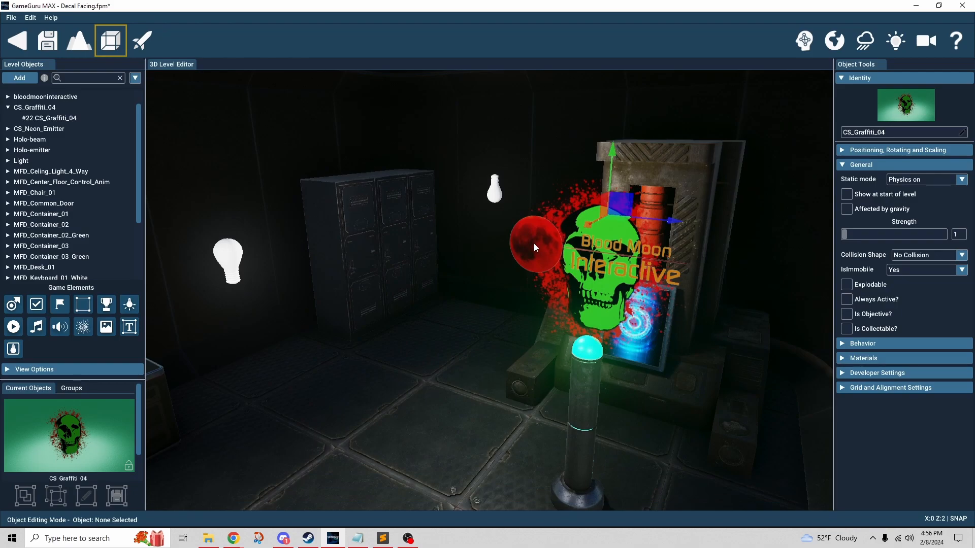
click(534, 244)
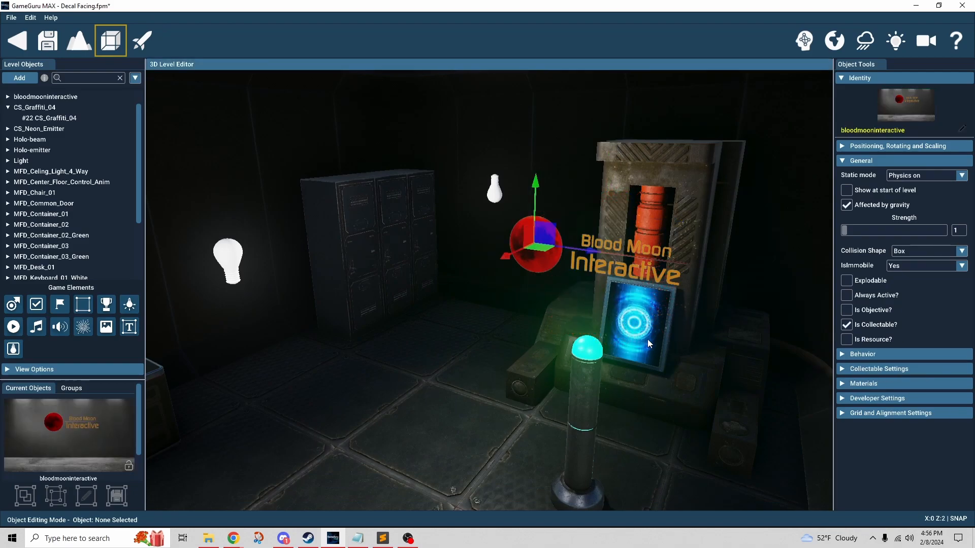
key(d)
key(w)
key(a)
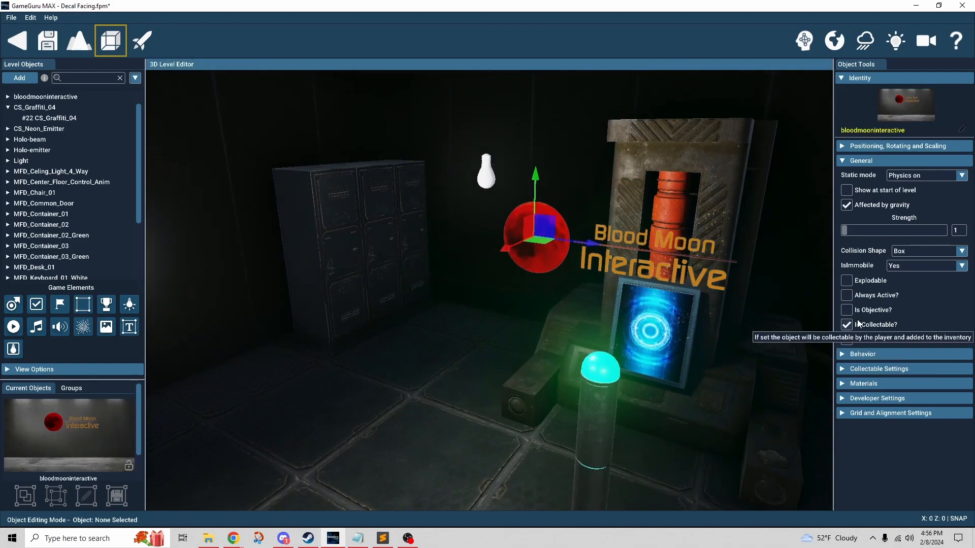
click(862, 324)
click(843, 161)
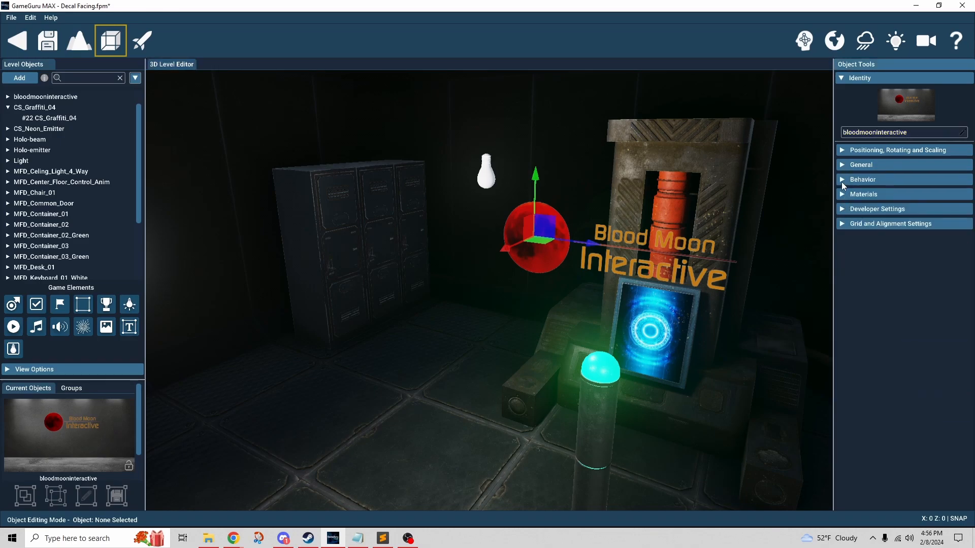
click(842, 182)
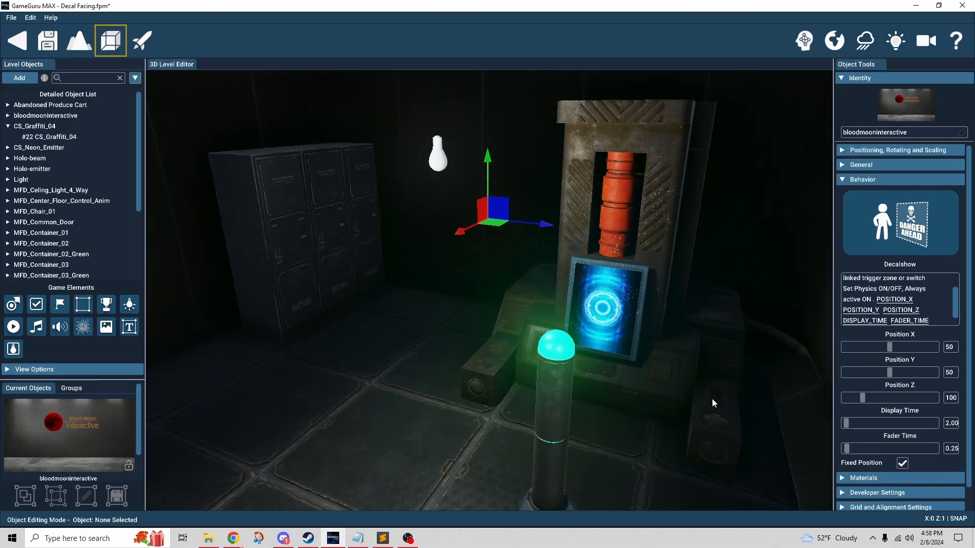
right_drag(712, 397, 791, 441)
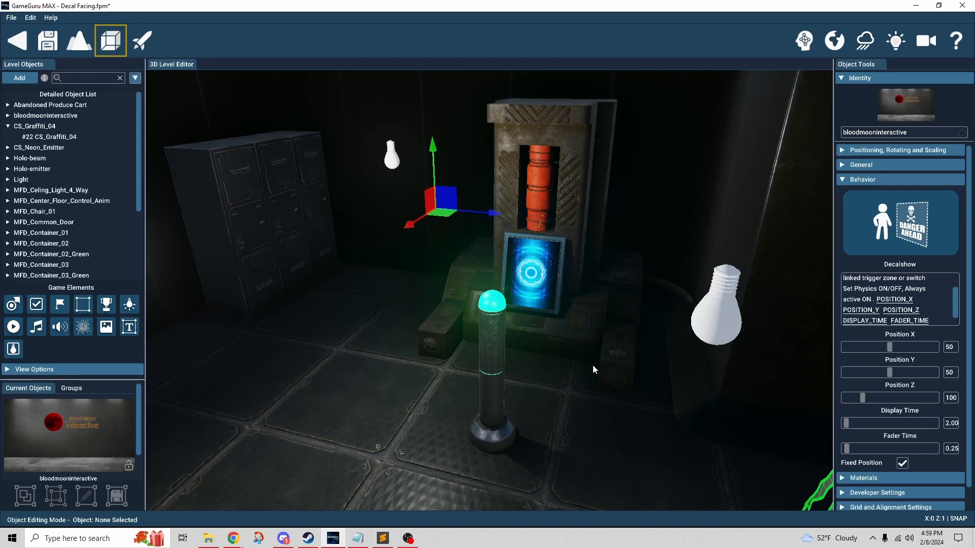
click(439, 215)
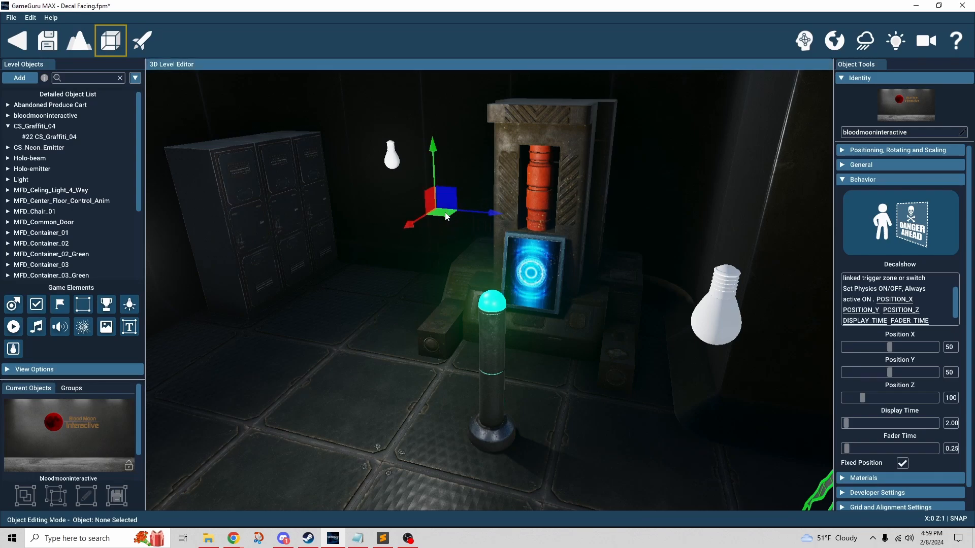
click(135, 78)
click(101, 142)
click(134, 81)
click(107, 131)
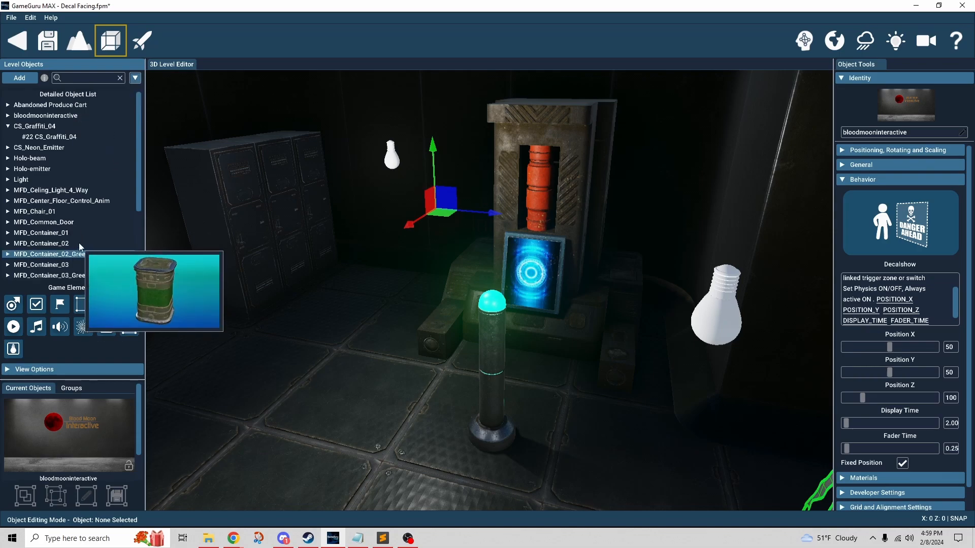
Select CS_Graffiti_04 from the detailed object list and examine its placement above the neon emitter.
click(44, 137)
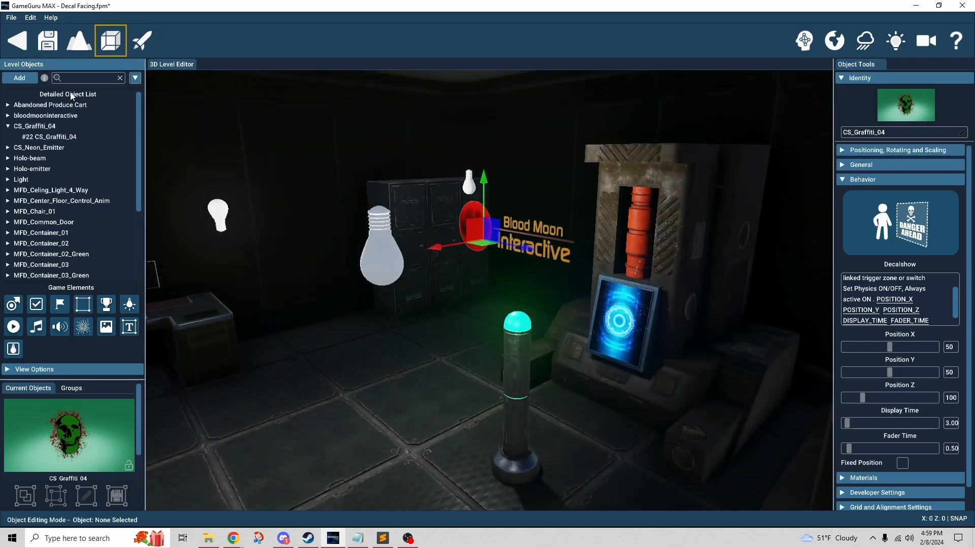
click(48, 136)
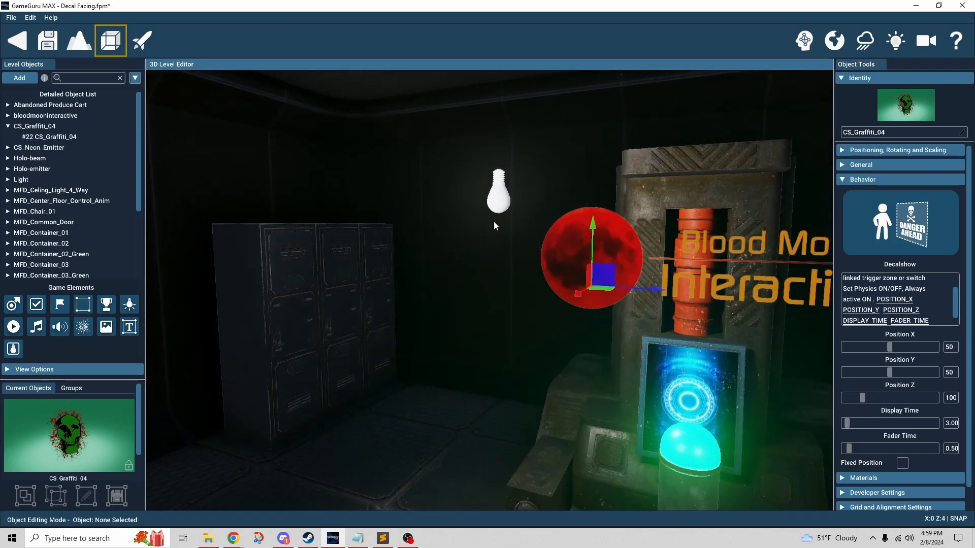
key(a)
mouse_move(745, 323)
right_down()
mouse_move(792, 323)
mouse_move(728, 326)
right_up()
key(s)
key(d)
key(d)
key(d)
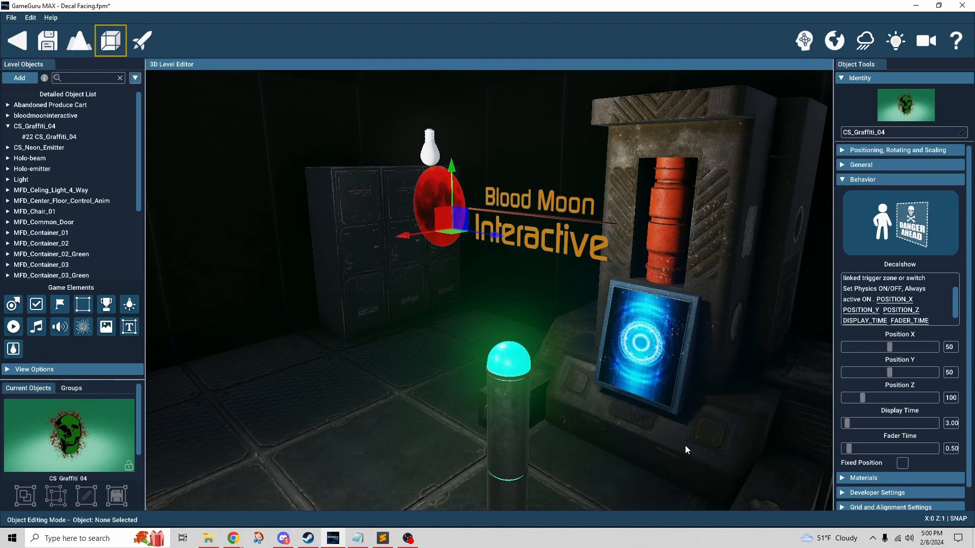
scroll(684, 446, down, 3)
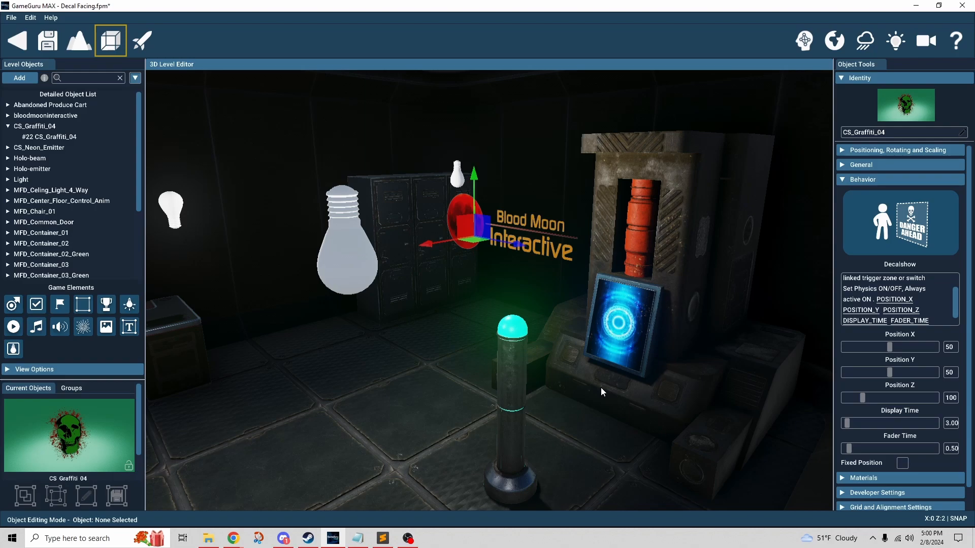